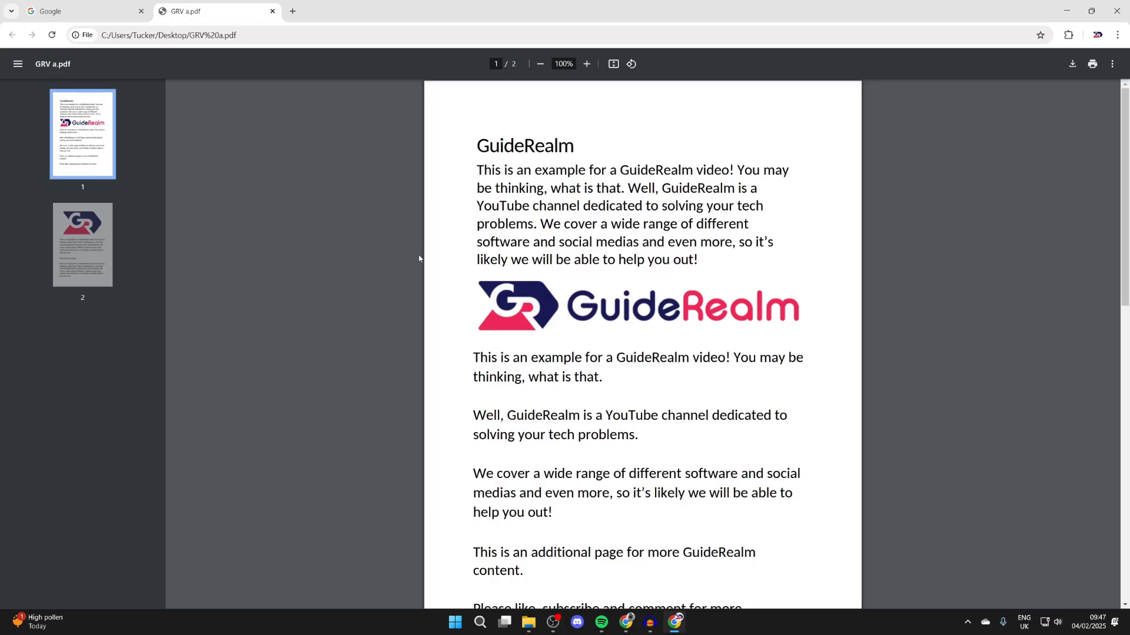
Step: Close the GRV a.pdf tab, search Google for ilovepdf and go to the iLovePDF site
{"action": "left_click", "coordinate": [75, 8]}
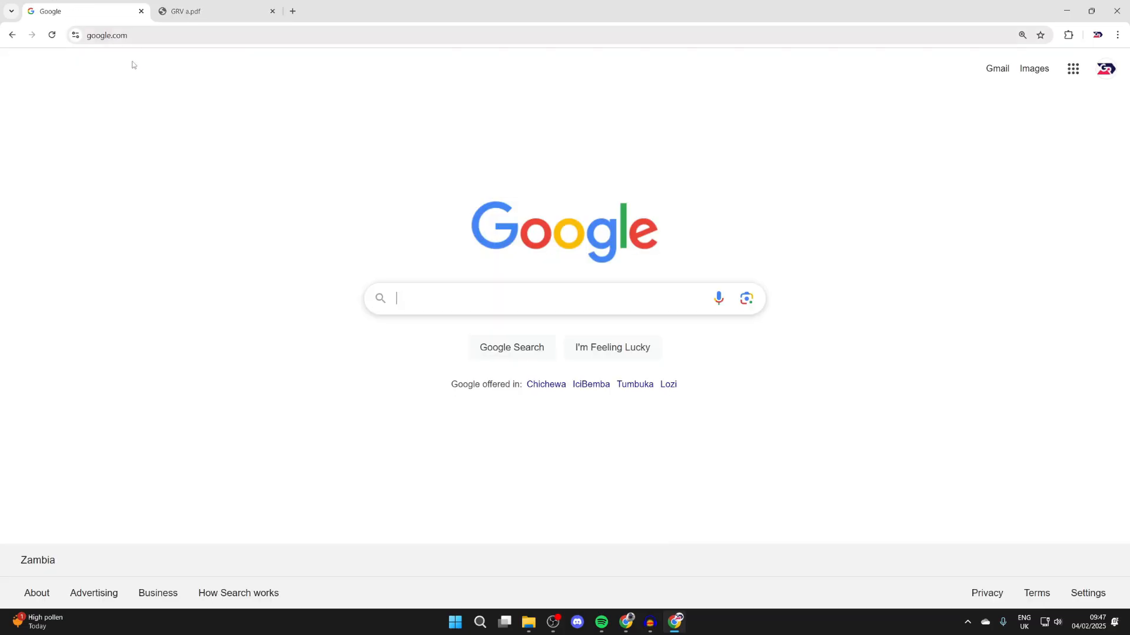
{"action": "left_click", "coordinate": [272, 11]}
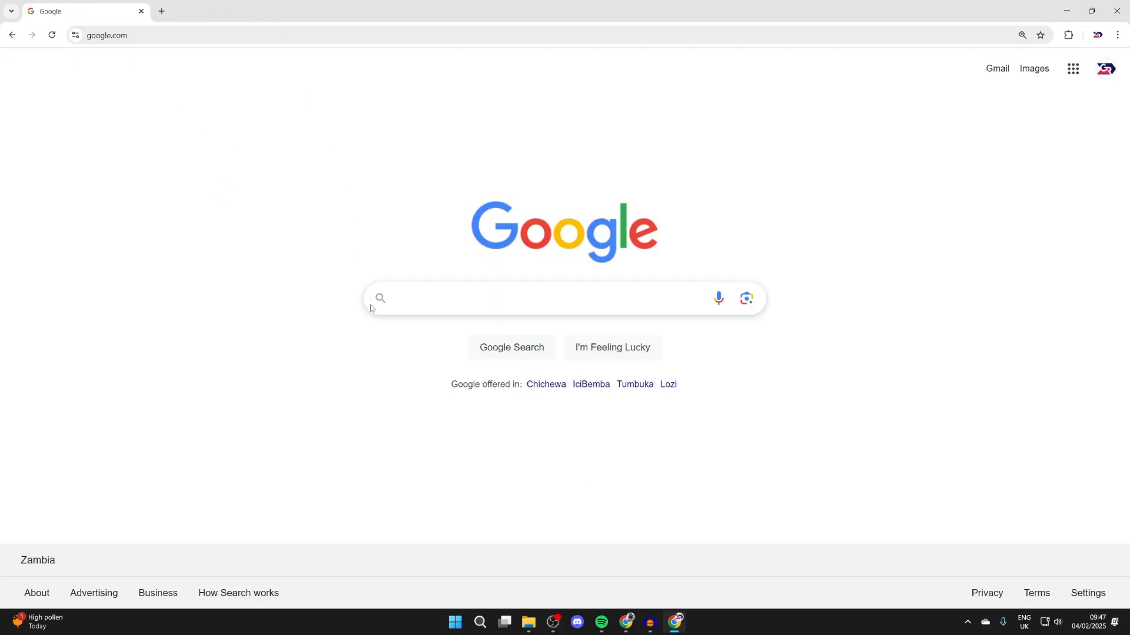
{"action": "type", "text": "ilovepdf"}
{"action": "key", "text": "Return"}
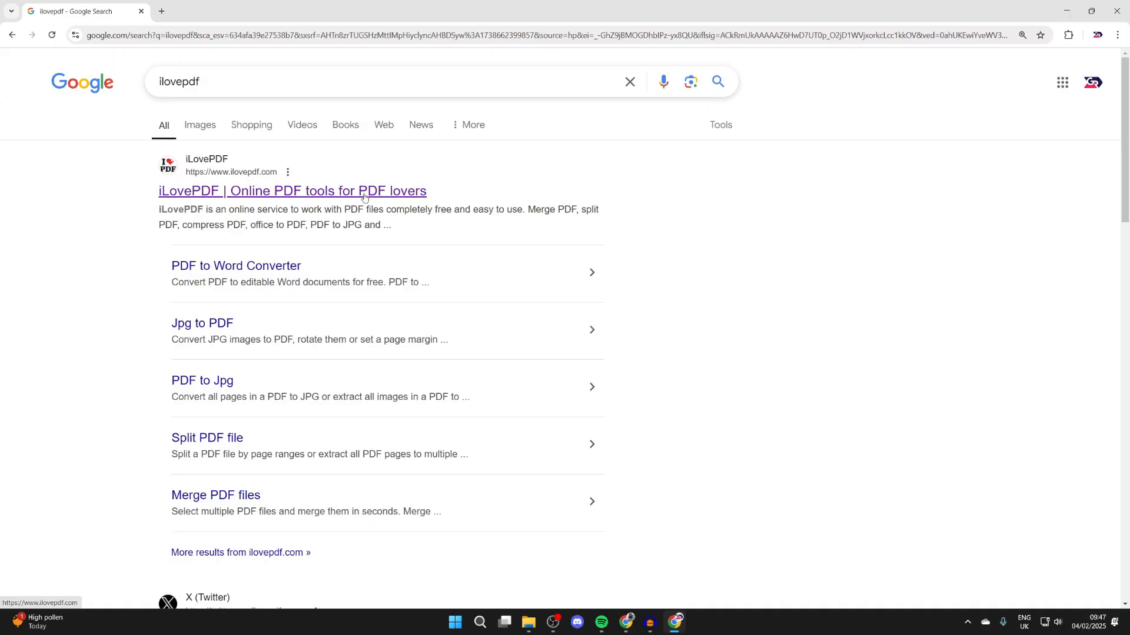
{"action": "left_click", "coordinate": [365, 195]}
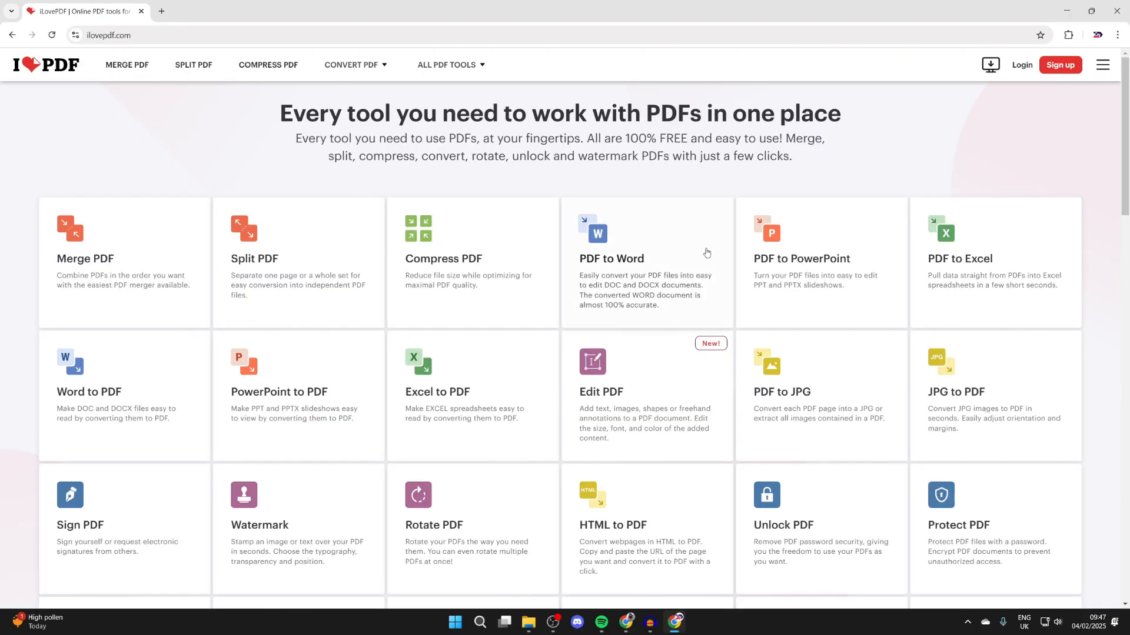
Step: Start Edit PDF and upload GRV a.pdf from the Desktop folder
{"action": "left_click", "coordinate": [619, 400]}
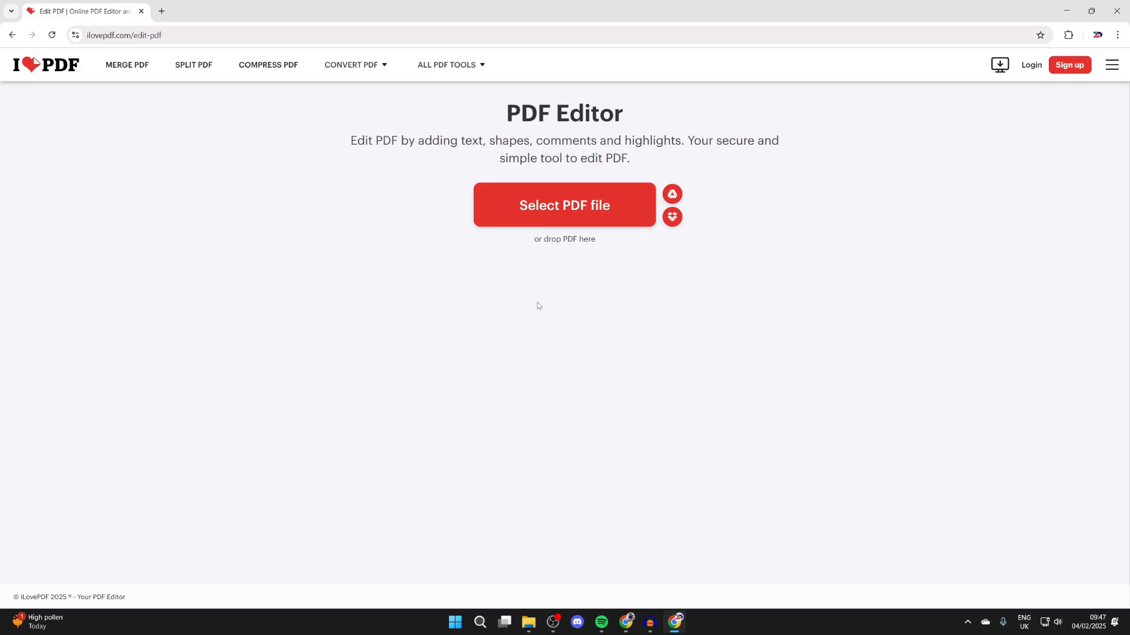
{"action": "left_click", "coordinate": [547, 205]}
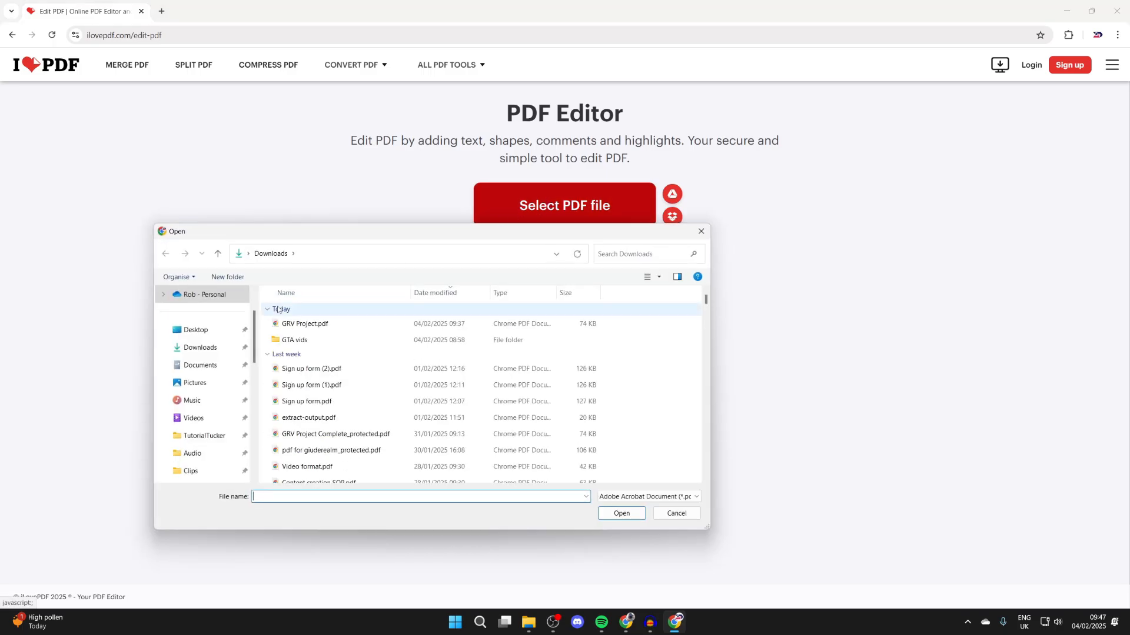
{"action": "left_click", "coordinate": [197, 329]}
{"action": "left_click", "coordinate": [334, 363]}
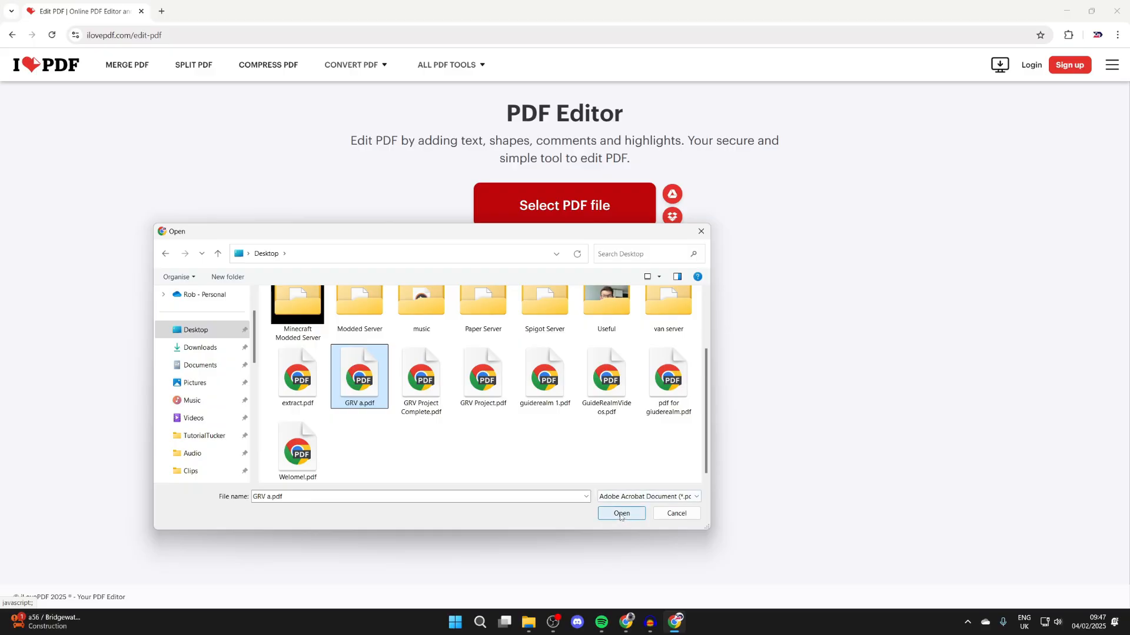
{"action": "left_click", "coordinate": [620, 513]}
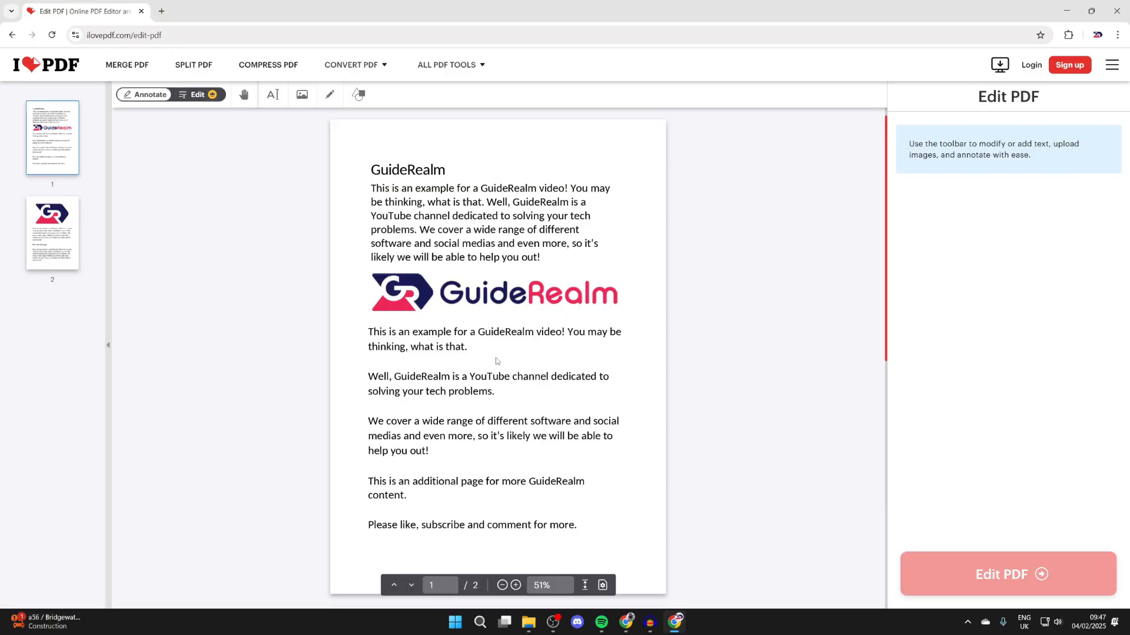
Step: Add the GR logo from the icons folder, shrink it and place it in page 1's top-right corner
{"action": "left_click", "coordinate": [302, 95]}
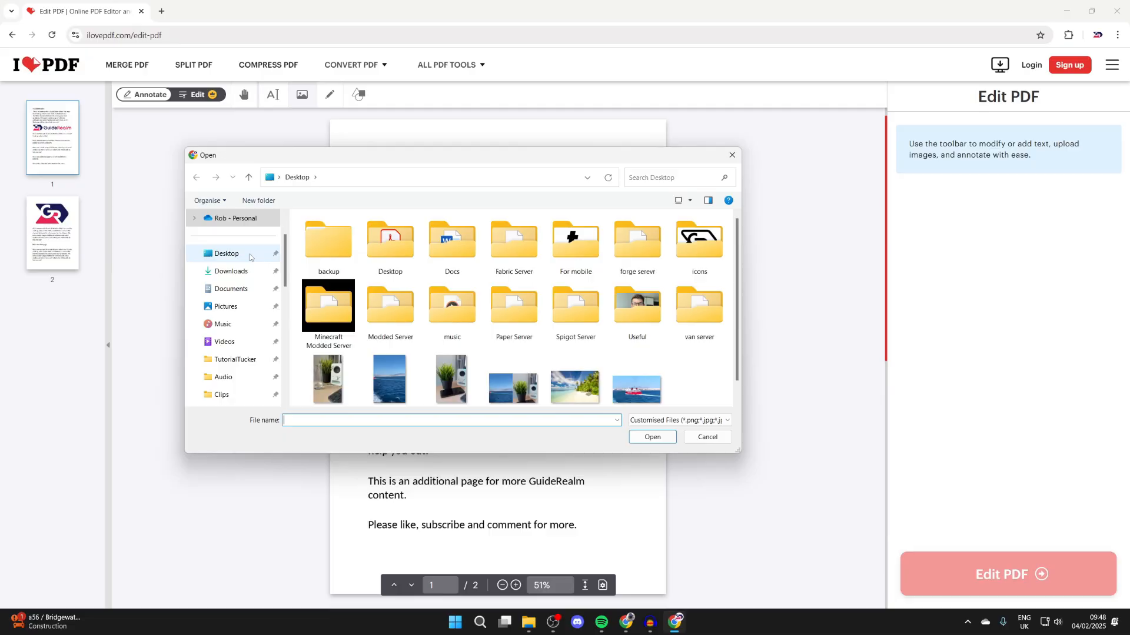
{"action": "double_click", "coordinate": [695, 266]}
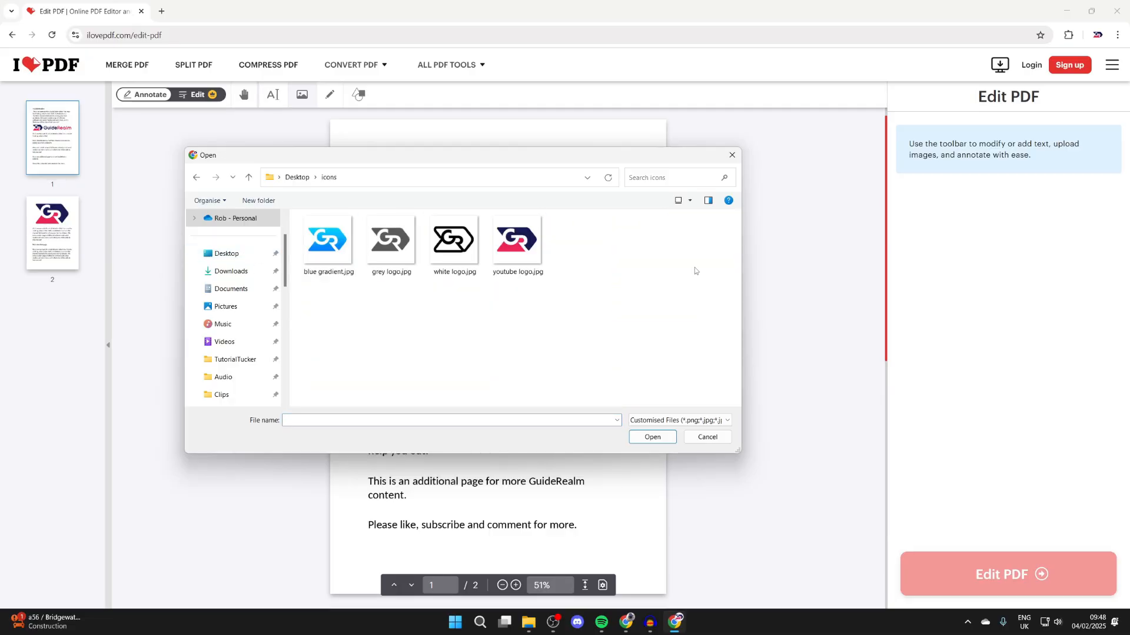
{"action": "left_click", "coordinate": [652, 437]}
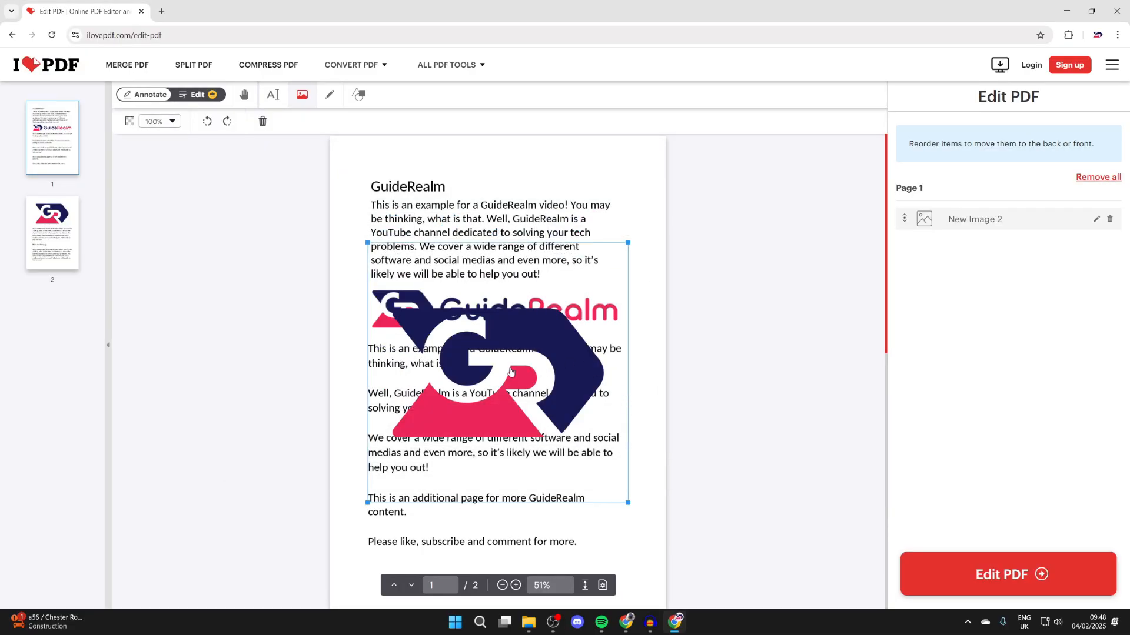
{"action": "left_click_drag", "start_coordinate": [651, 402], "coordinate": [470, 221]}
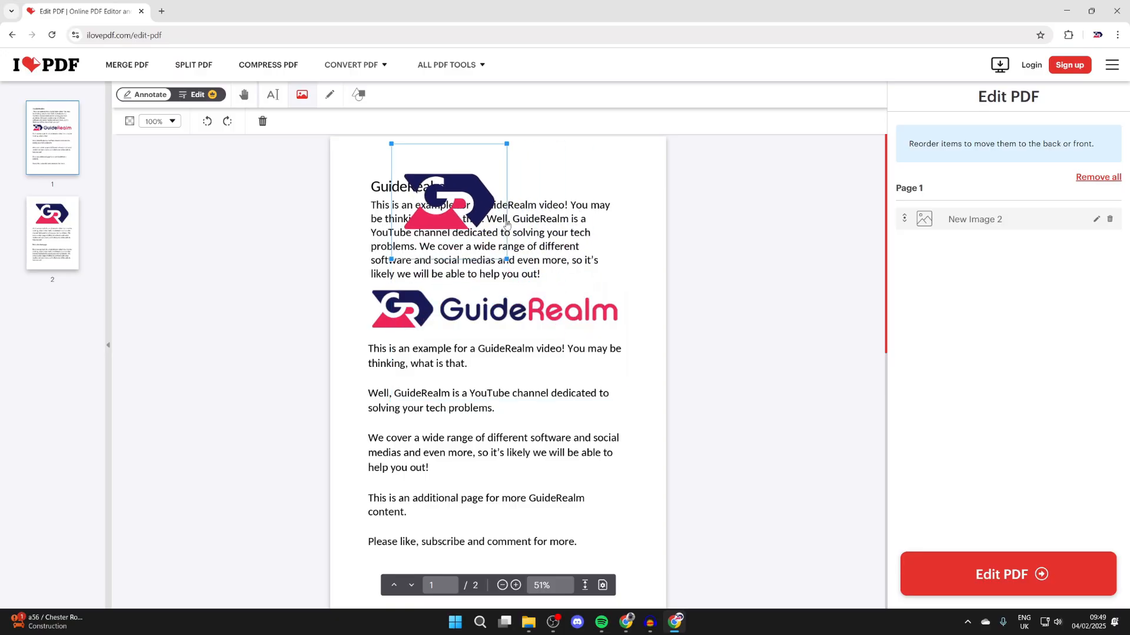
{"action": "left_click_drag", "start_coordinate": [431, 182], "coordinate": [617, 177]}
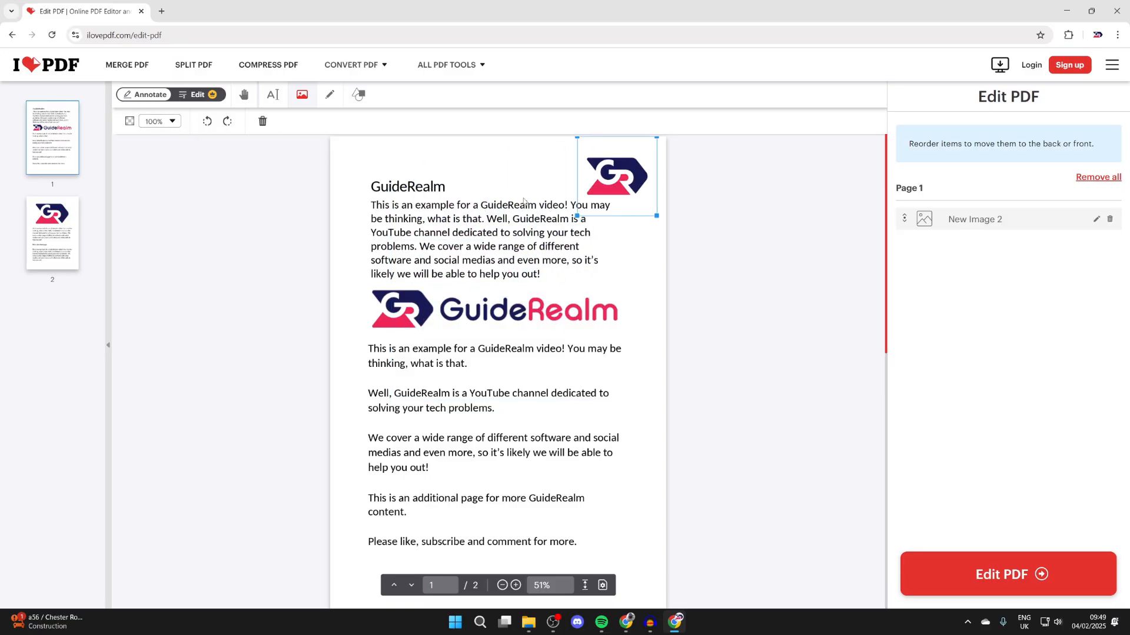
Step: Process the edits, download the edited GRV a.pdf and open it
{"action": "left_click", "coordinate": [1045, 583]}
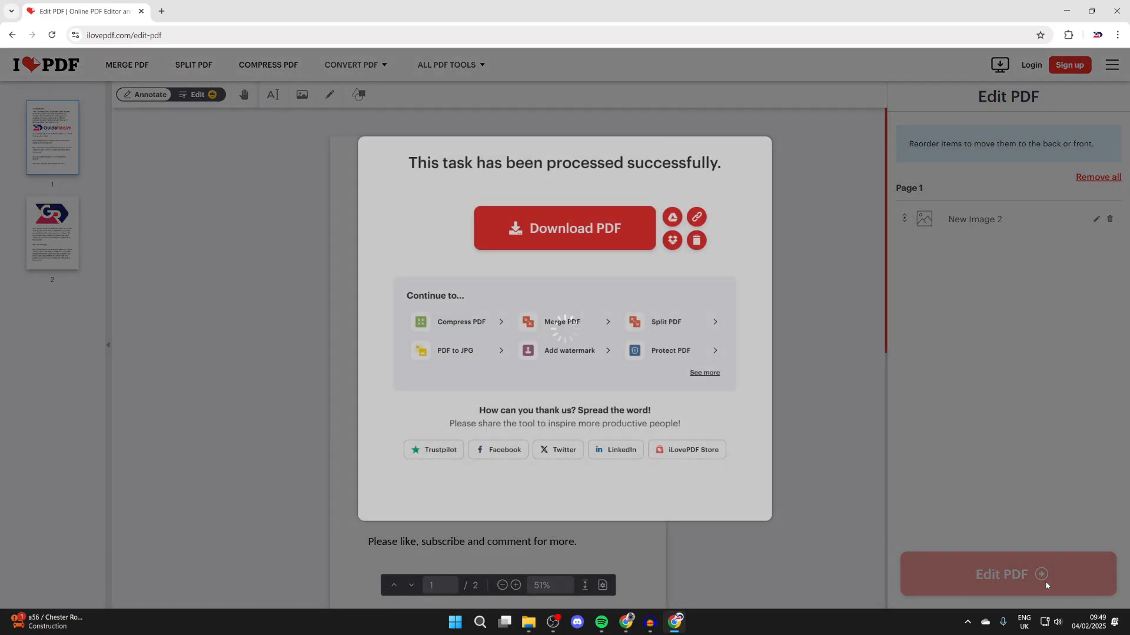
{"action": "left_click", "coordinate": [595, 230]}
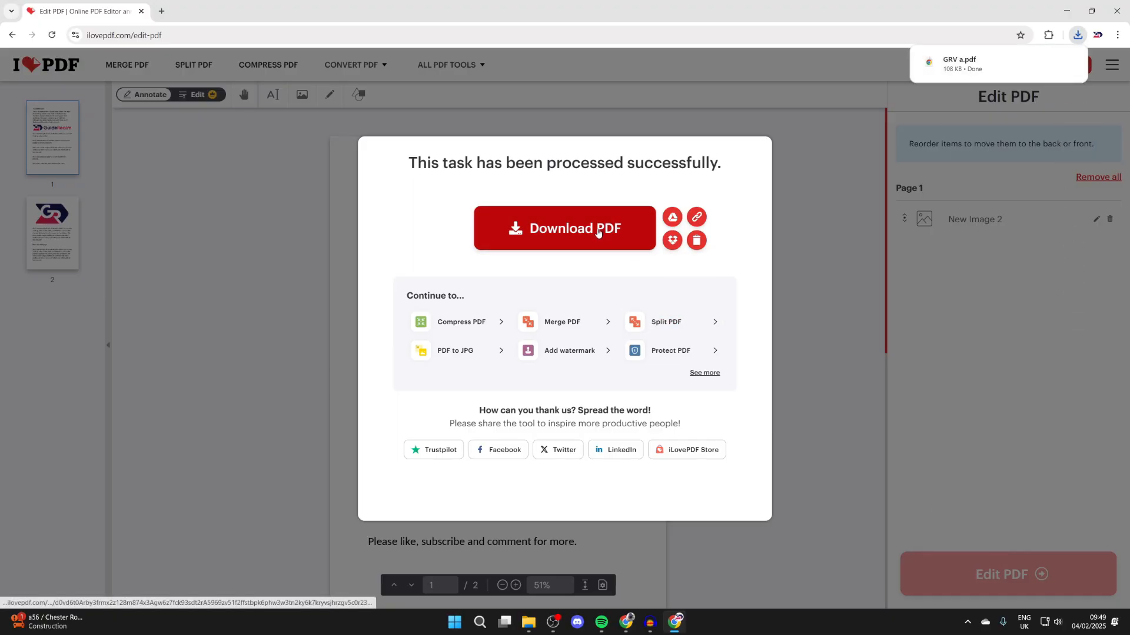
{"action": "left_click", "coordinate": [1020, 60]}
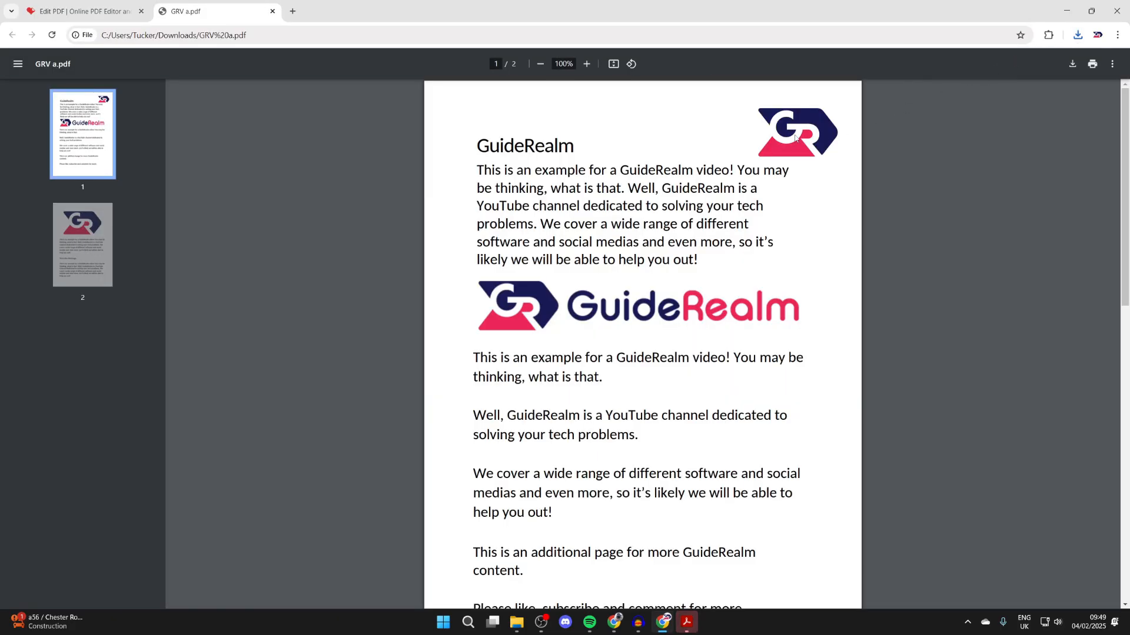